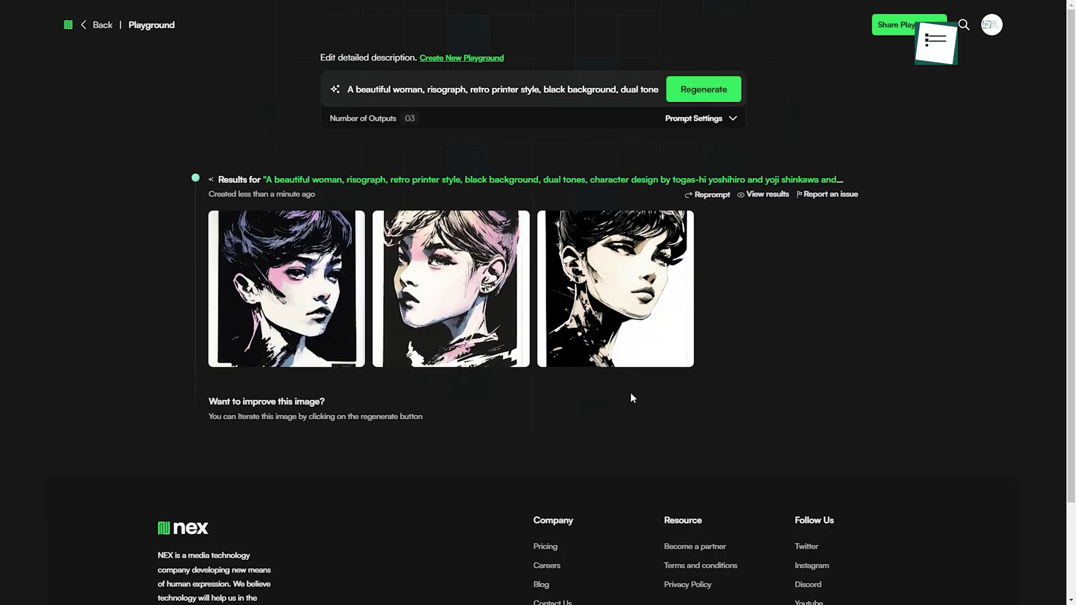
Enlarge the first risograph portrait result.
{"action": "left_click", "coordinate": [349, 286]}
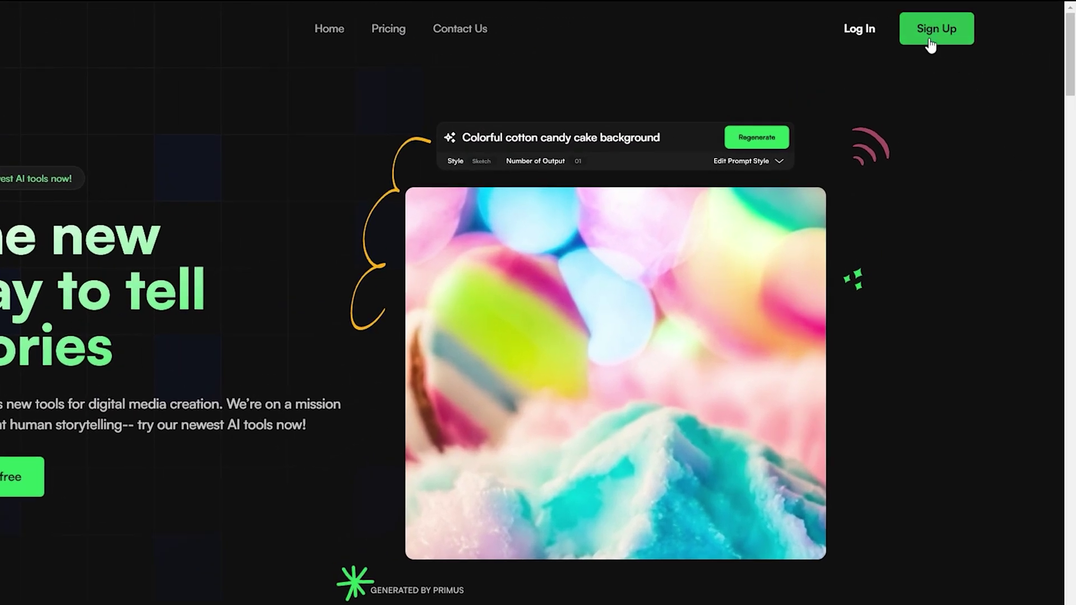
Register a new NEX Art account using Google sign-up.
{"action": "left_click", "coordinate": [933, 39]}
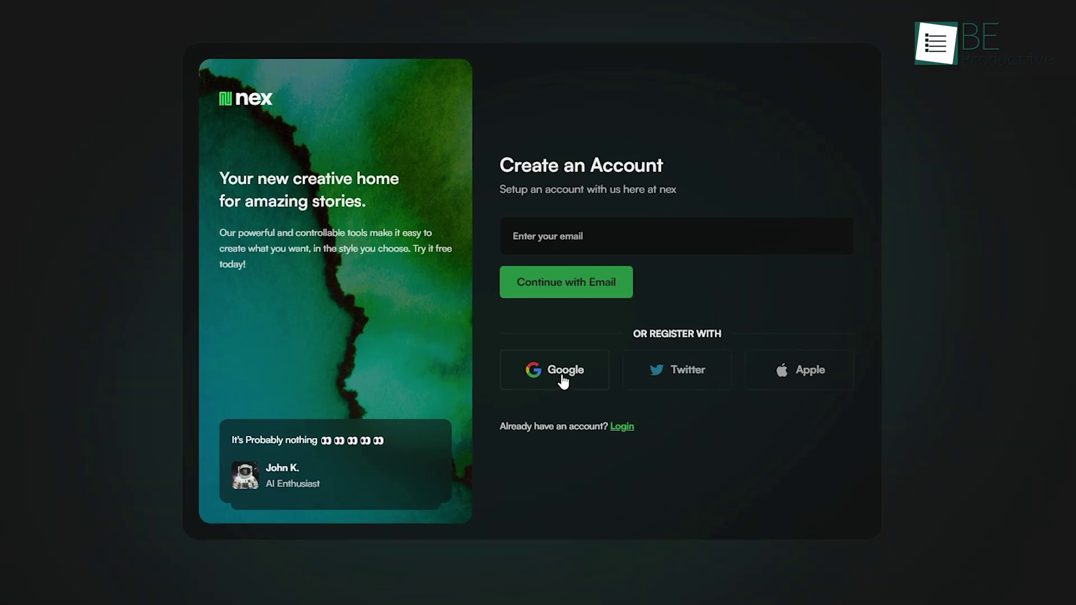
{"action": "left_click", "coordinate": [563, 381]}
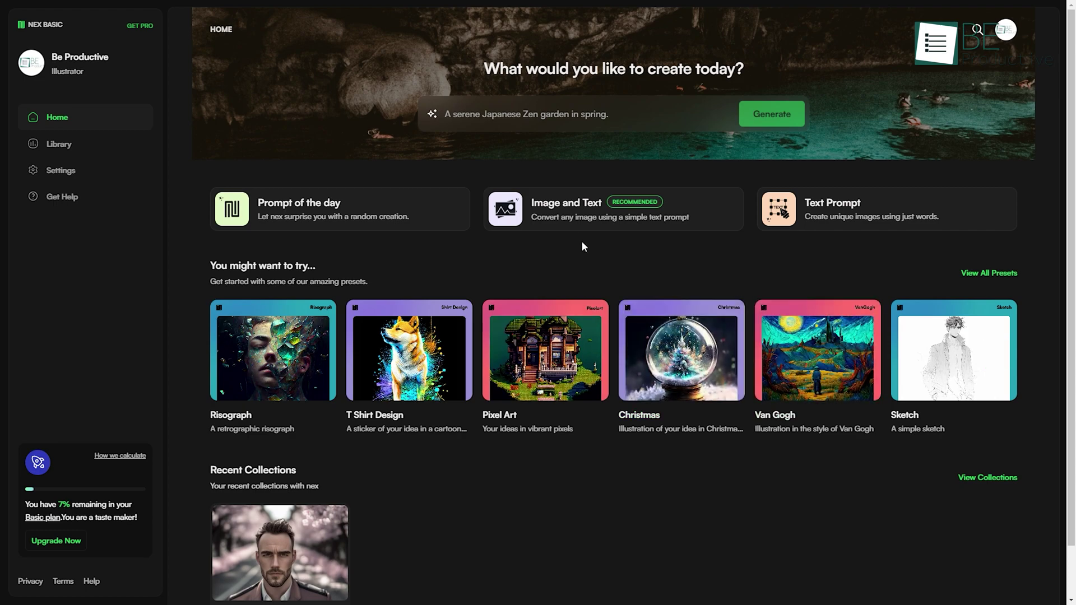
Generate four Pixel Art images from the prompt 'A lone astronaut floating weightless'.
{"action": "left_click", "coordinate": [566, 227]}
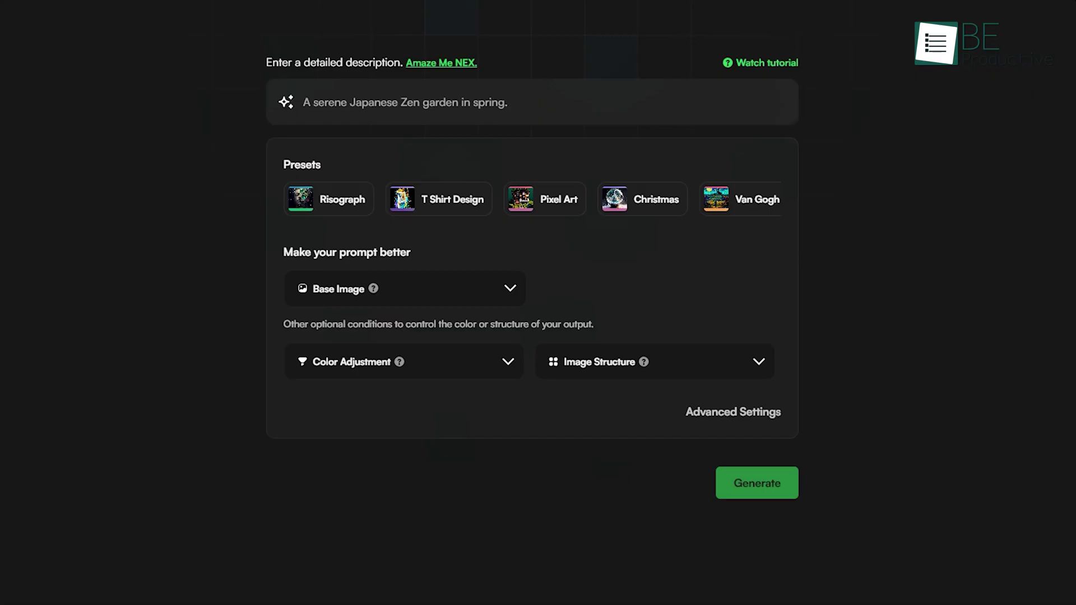
{"action": "left_click", "coordinate": [404, 102]}
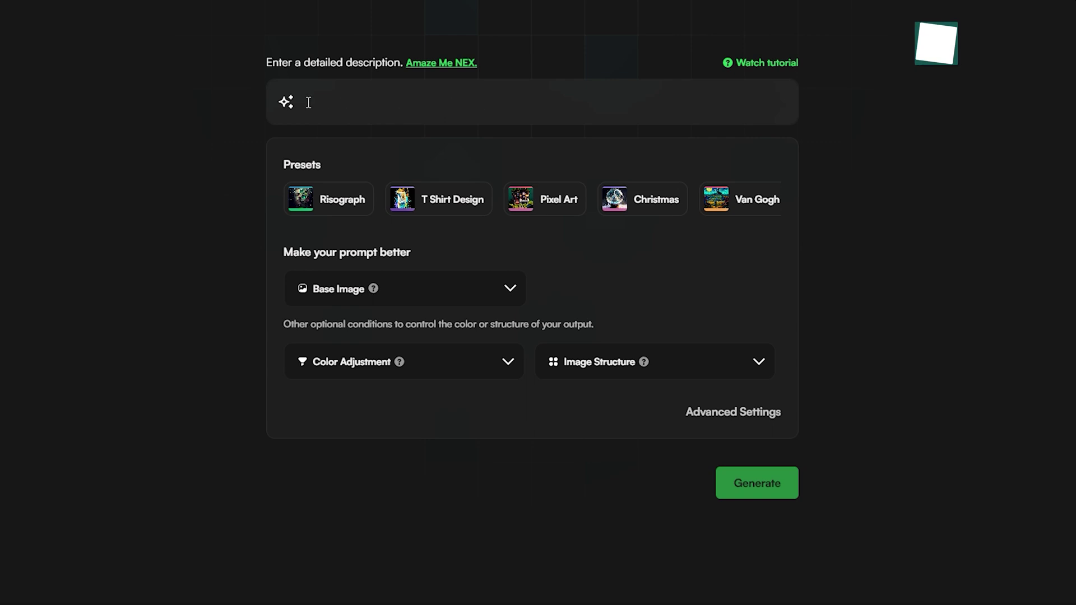
{"action": "type", "text": "A lone astronaut floating weightlessly through colorful clouds of gas and dust in"}
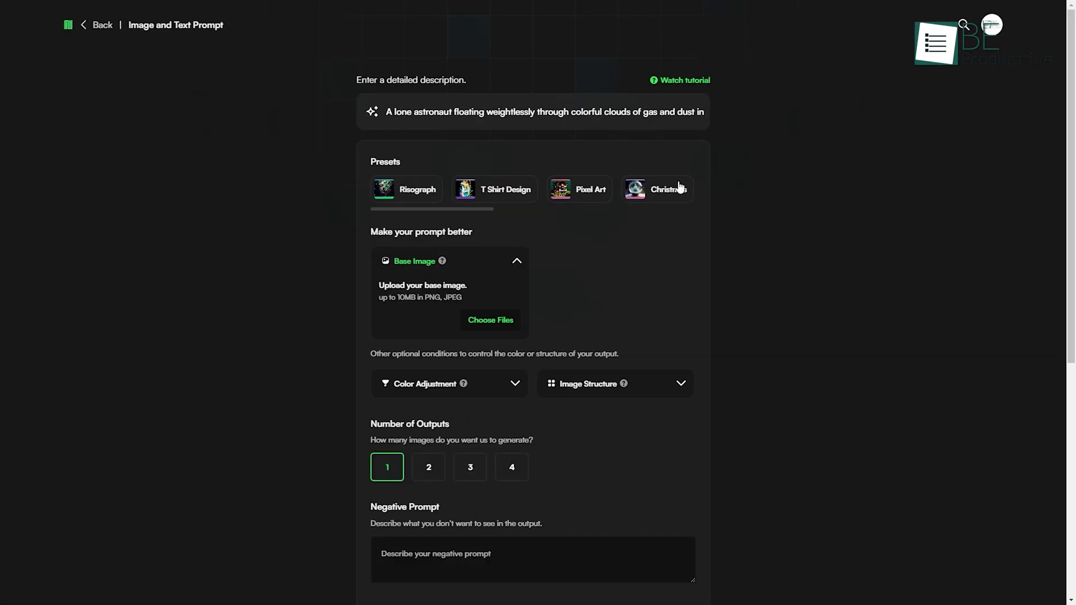
{"action": "left_click", "coordinate": [584, 190]}
{"action": "scroll", "coordinate": [581, 261], "scroll_direction": "down", "scroll_amount": 2}
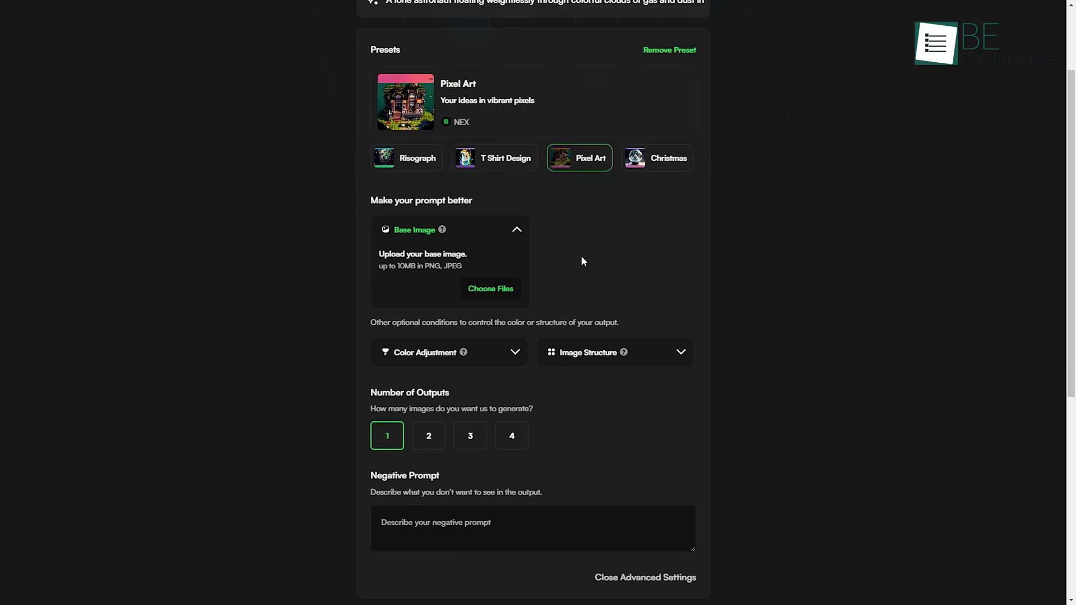
{"action": "left_click", "coordinate": [518, 437]}
{"action": "scroll", "coordinate": [790, 433], "scroll_direction": "down", "scroll_amount": 3}
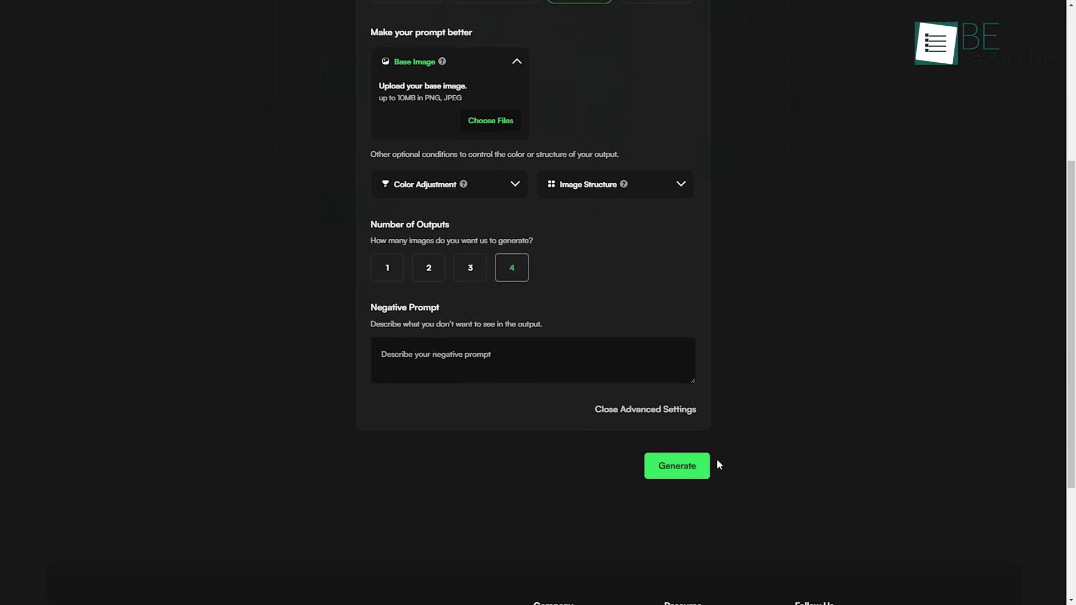
{"action": "left_click", "coordinate": [686, 465]}
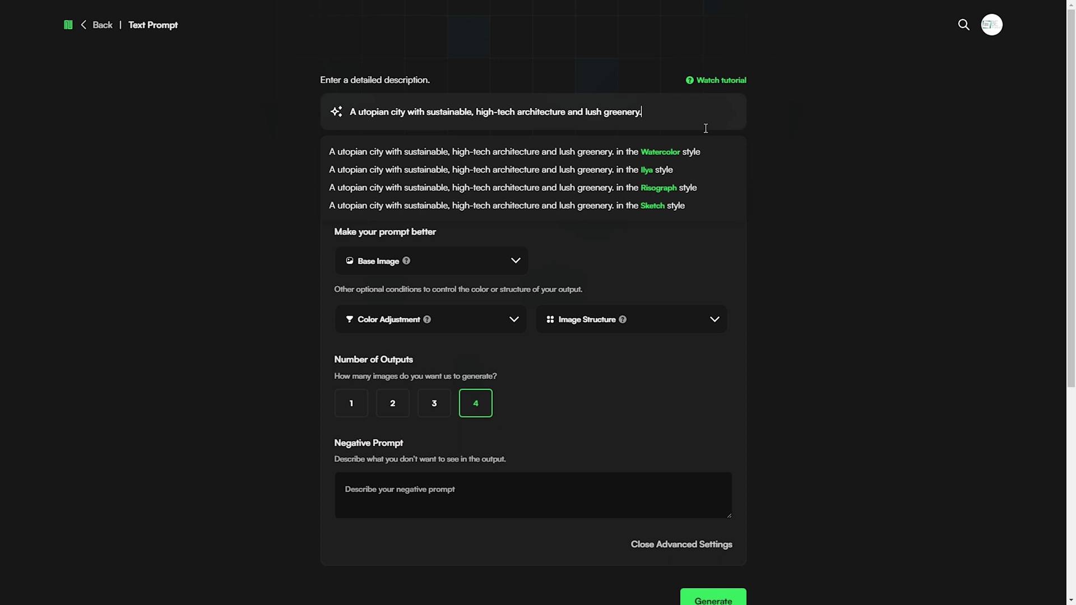
Dismiss the prompt suggestions and generate the utopian city images.
{"action": "left_click", "coordinate": [774, 126]}
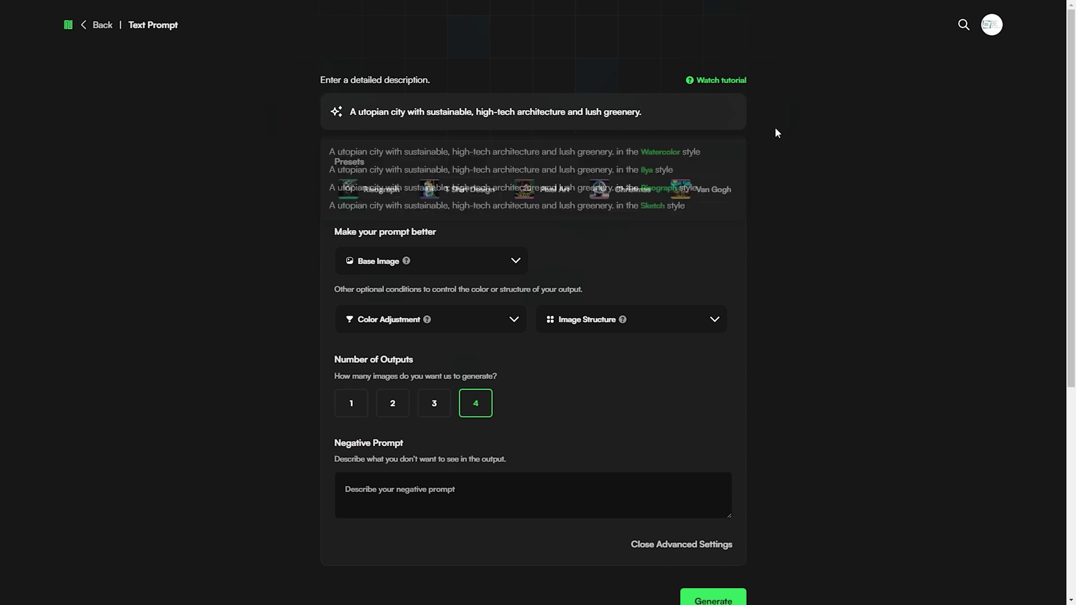
{"action": "scroll", "coordinate": [774, 126], "scroll_direction": "down", "scroll_amount": 2}
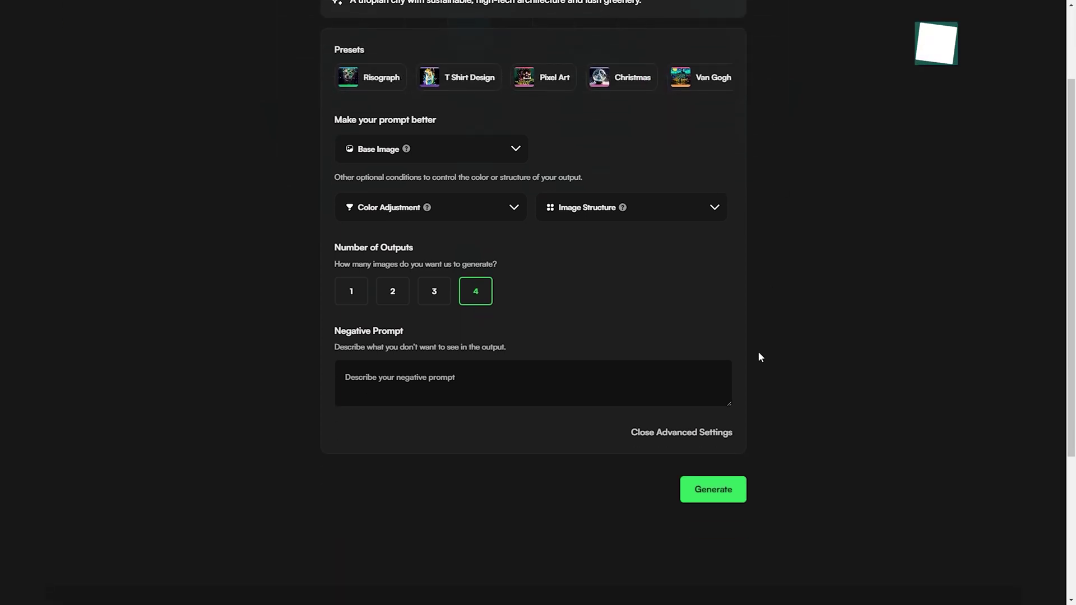
{"action": "left_click", "coordinate": [727, 492]}
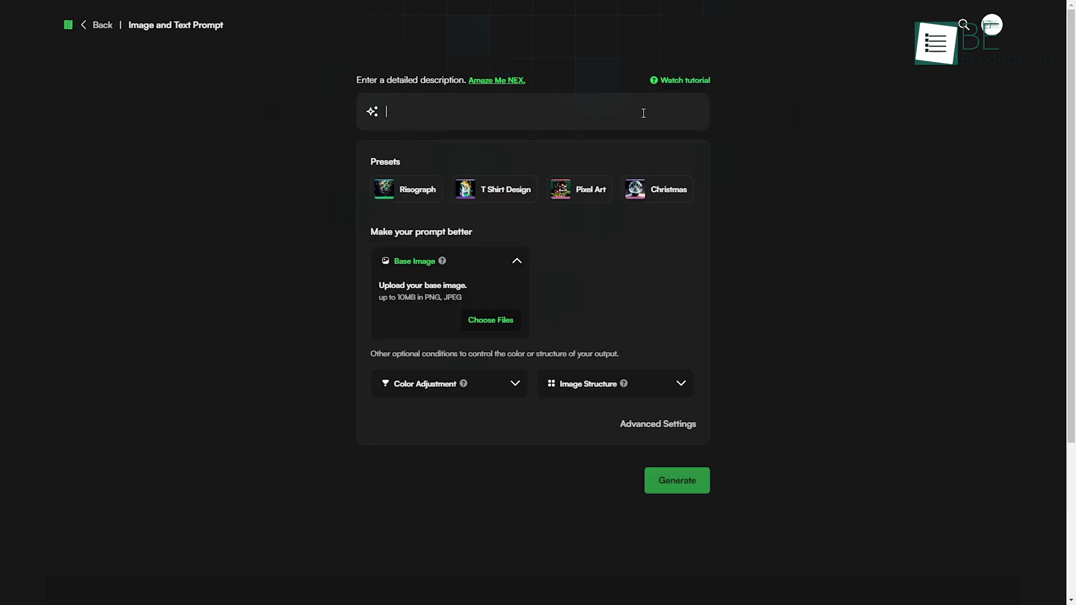
Paste the capybara hot air balloon prompt and enlarge the second capybara image.
{"action": "left_click", "coordinate": [643, 113]}
{"action": "type", "text": "An adorable capybara in a hot air balloon"}
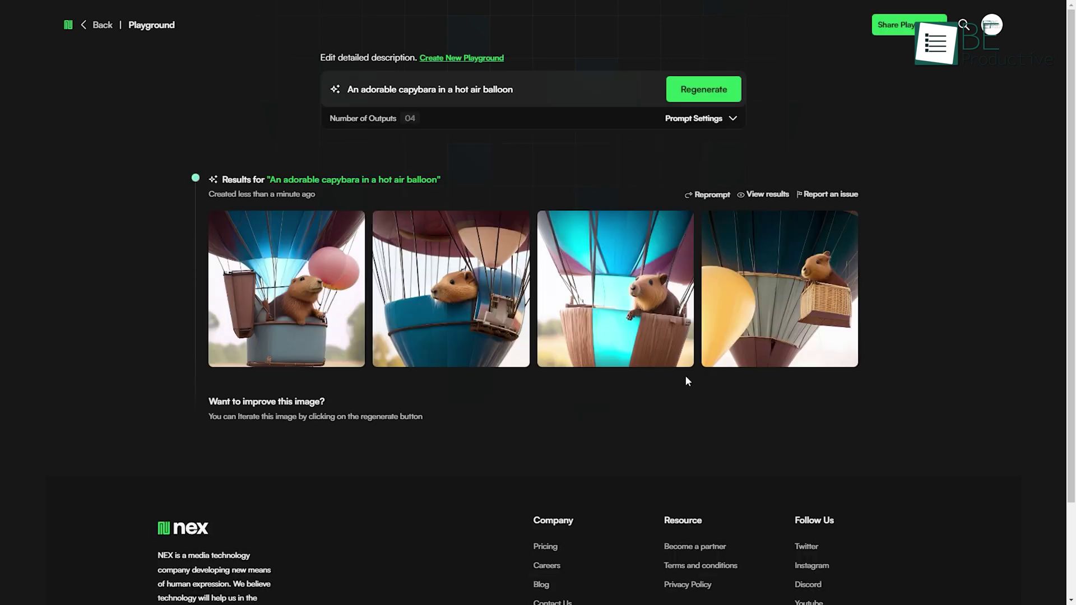
{"action": "left_click", "coordinate": [457, 295]}
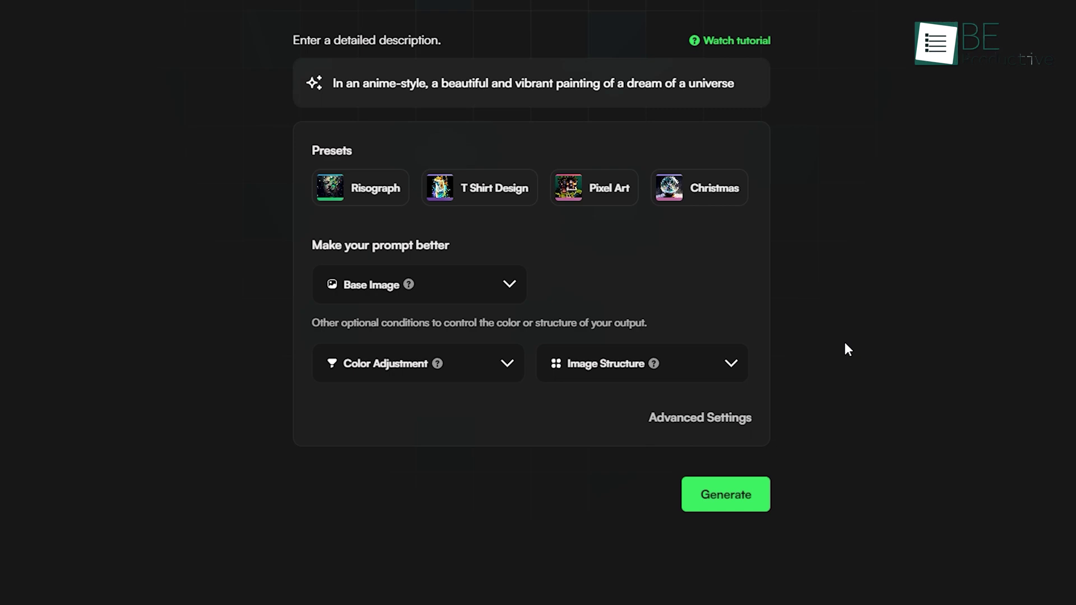
Set the anime city backdrop from Pictures as the structure base image.
{"action": "left_click", "coordinate": [510, 284]}
{"action": "left_click", "coordinate": [481, 364]}
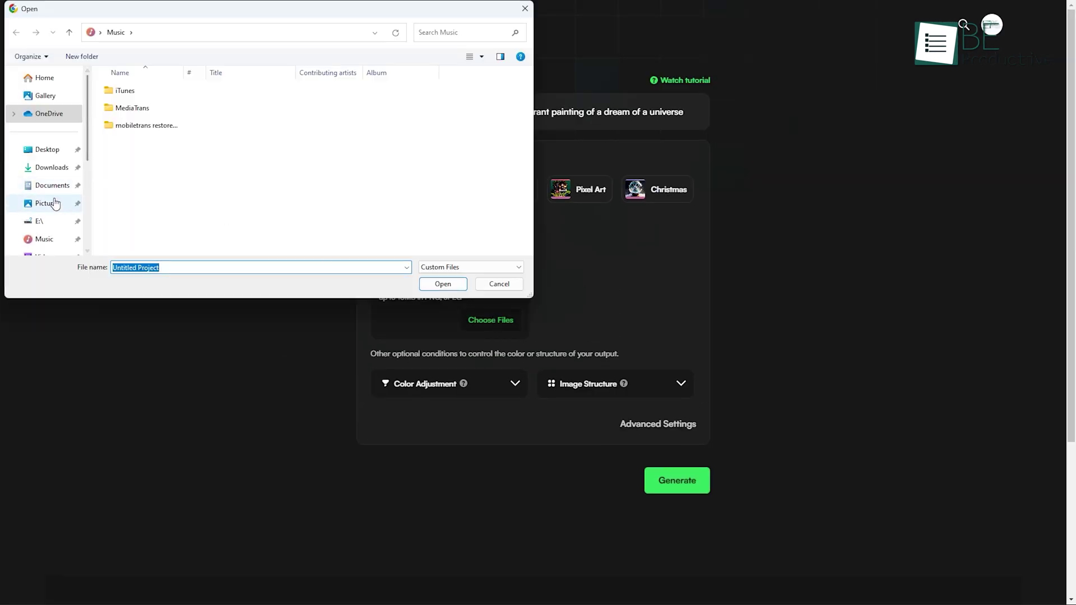
{"action": "left_click", "coordinate": [55, 204]}
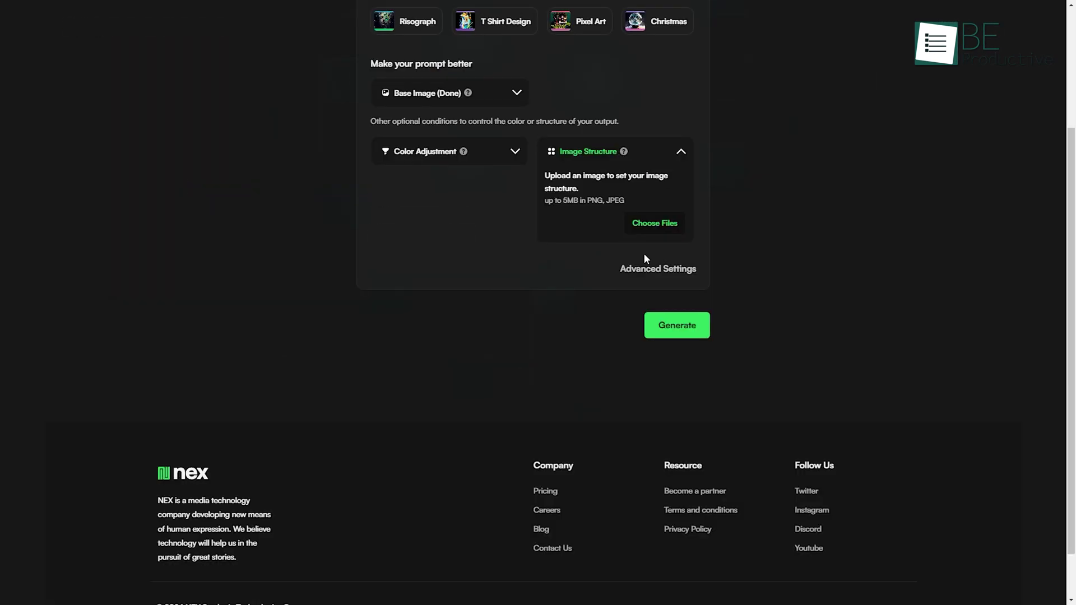
{"action": "left_click", "coordinate": [653, 223]}
{"action": "scroll", "coordinate": [409, 190], "scroll_direction": "down", "scroll_amount": 3}
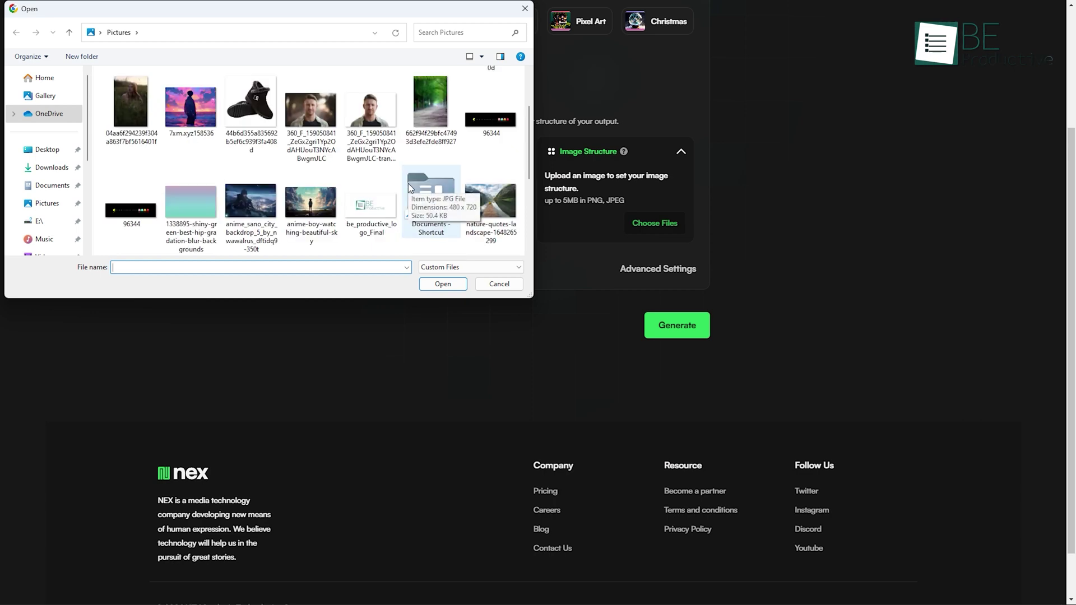
{"action": "double_click", "coordinate": [251, 200]}
Use the anime boy sky image for colours, generate, and enlarge the second result.
{"action": "left_click", "coordinate": [441, 154]}
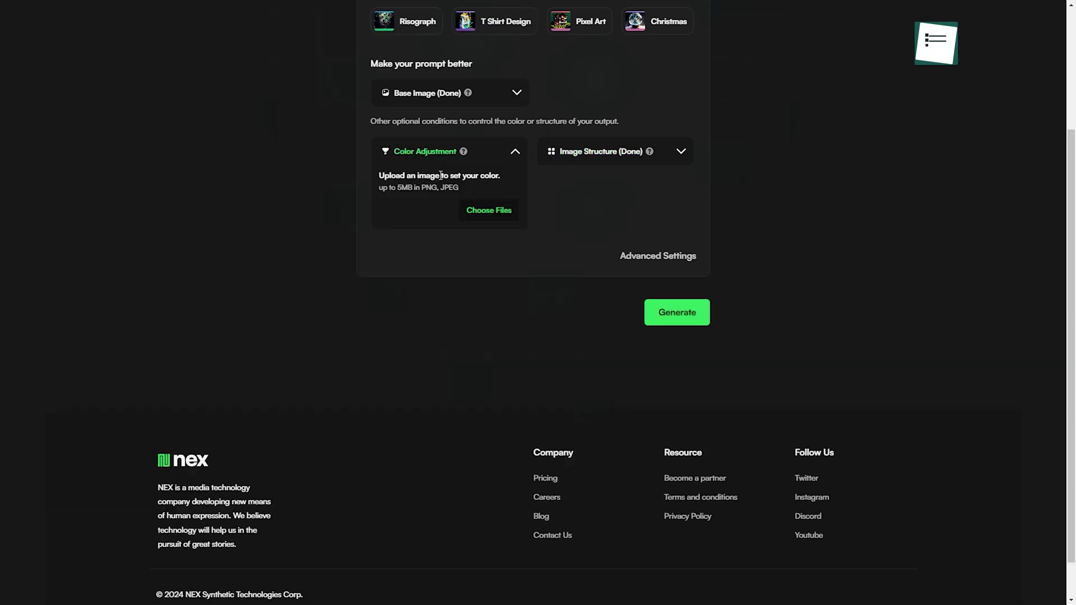
{"action": "left_click", "coordinate": [485, 211]}
{"action": "scroll", "coordinate": [320, 133], "scroll_direction": "down", "scroll_amount": 5}
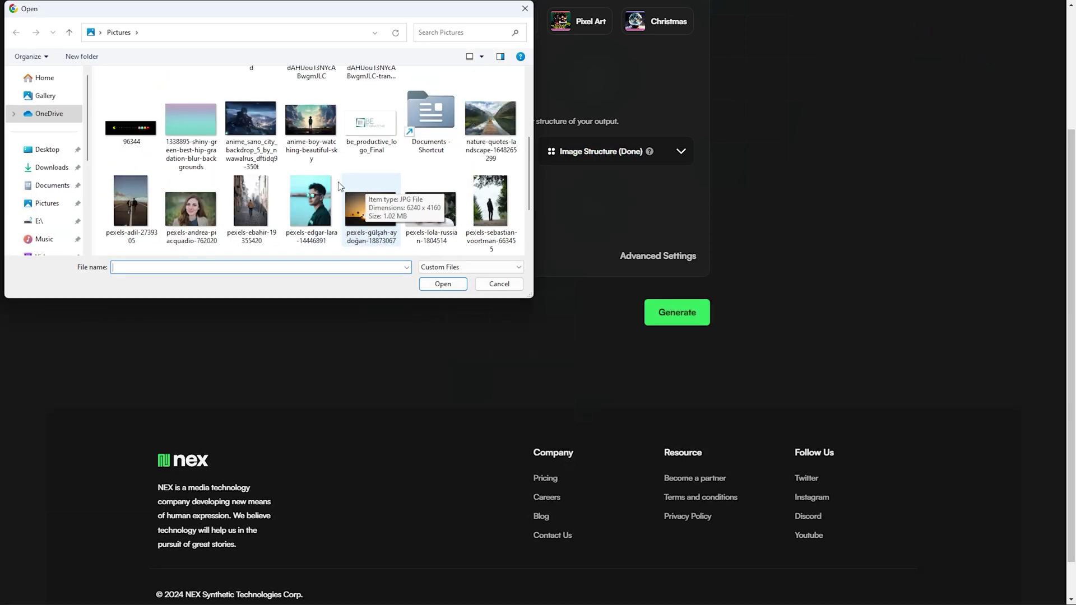
{"action": "double_click", "coordinate": [310, 123]}
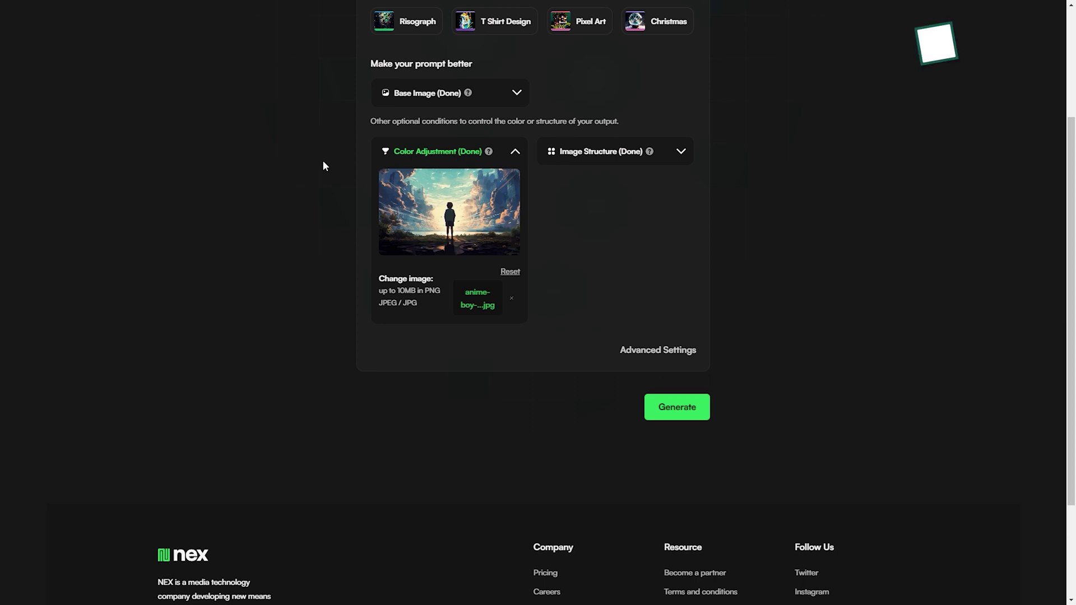
{"action": "left_click", "coordinate": [700, 408]}
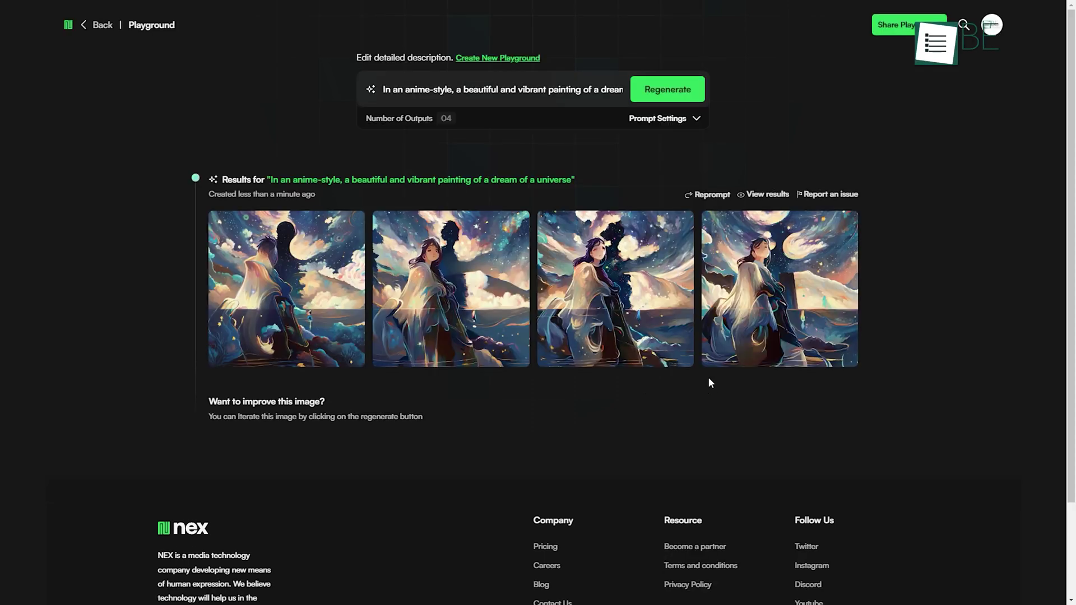
{"action": "left_click", "coordinate": [467, 288]}
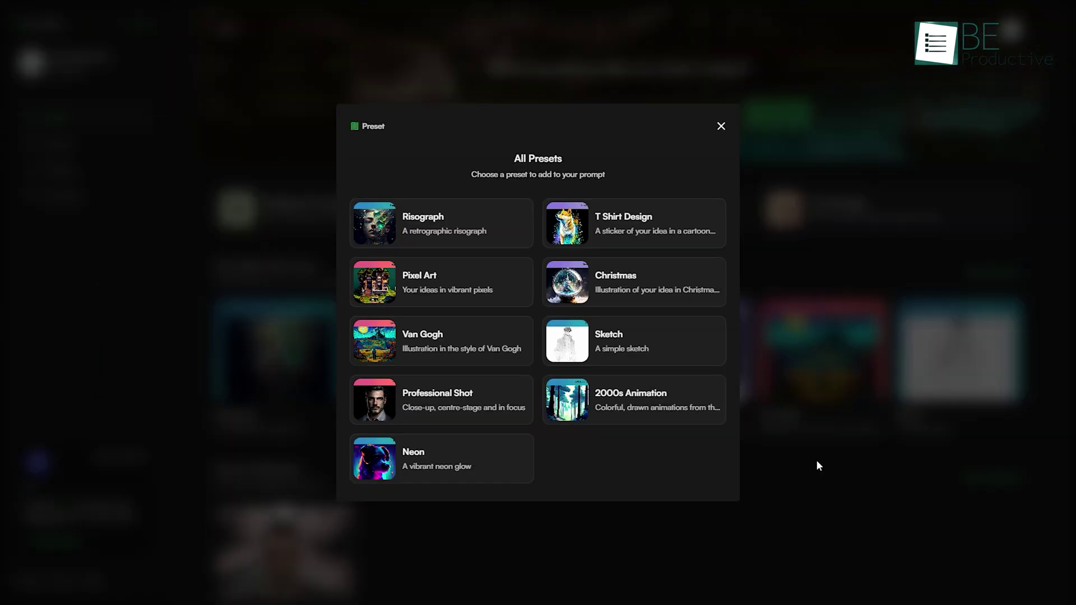
Apply the Neon preset and enter 'a beautiful and vibrant realistic image of a dream of a univers'.
{"action": "left_click", "coordinate": [487, 465]}
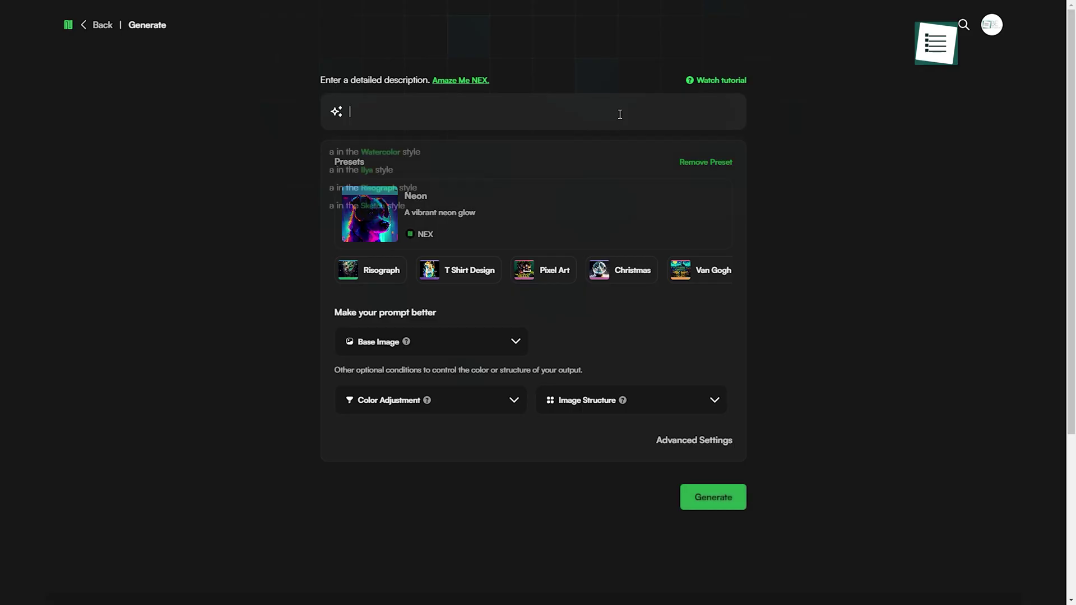
{"action": "type", "text": "a beautiful and vibrant realistic image of a dream of a univers"}
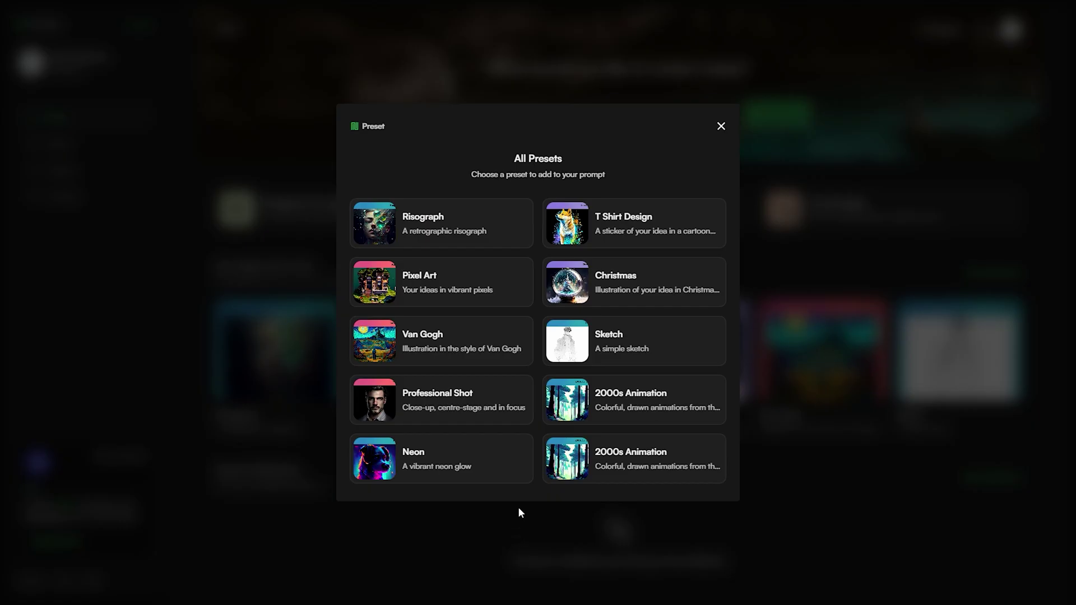
Generate Professional Shot images of 'a road full of sakura blosoom' and enlarge the first.
{"action": "left_click", "coordinate": [443, 404]}
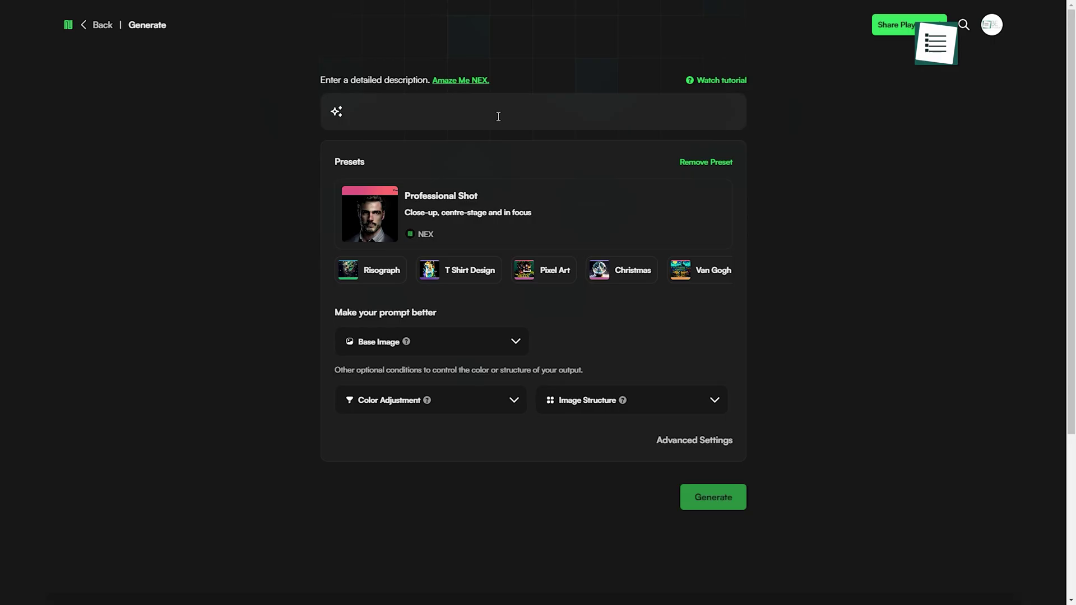
{"action": "left_click", "coordinate": [498, 116]}
{"action": "type", "text": "a road full of sakura blosoo"}
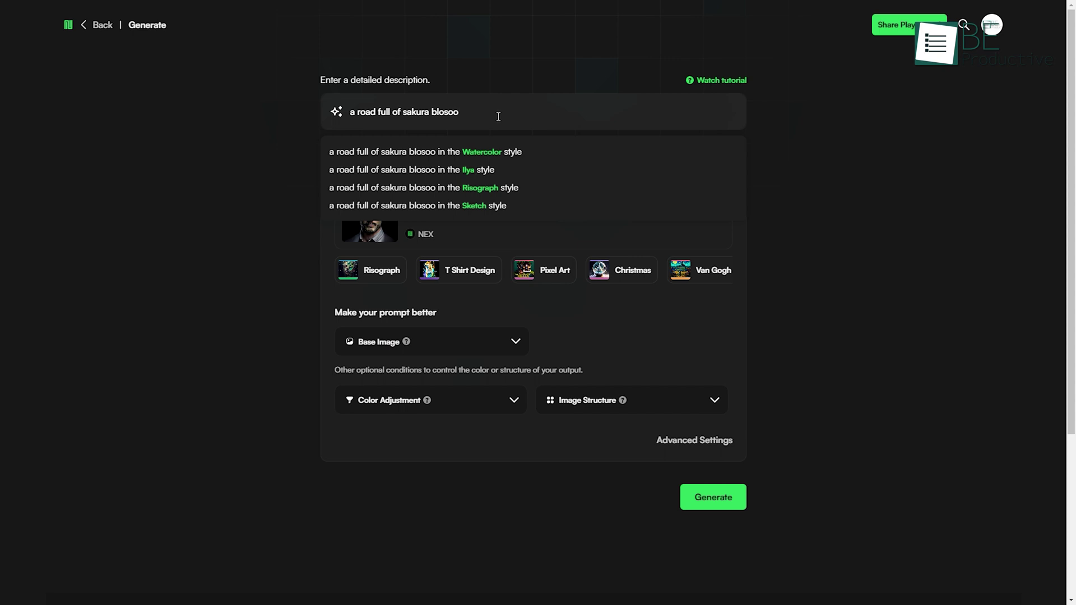
{"action": "type", "text": "m"}
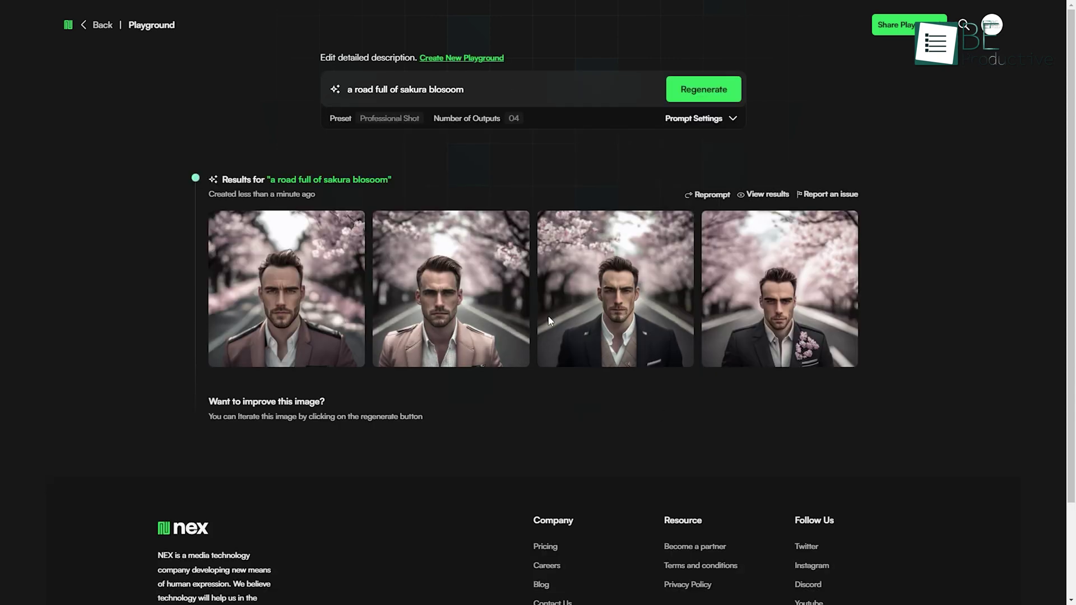
{"action": "left_click", "coordinate": [301, 284]}
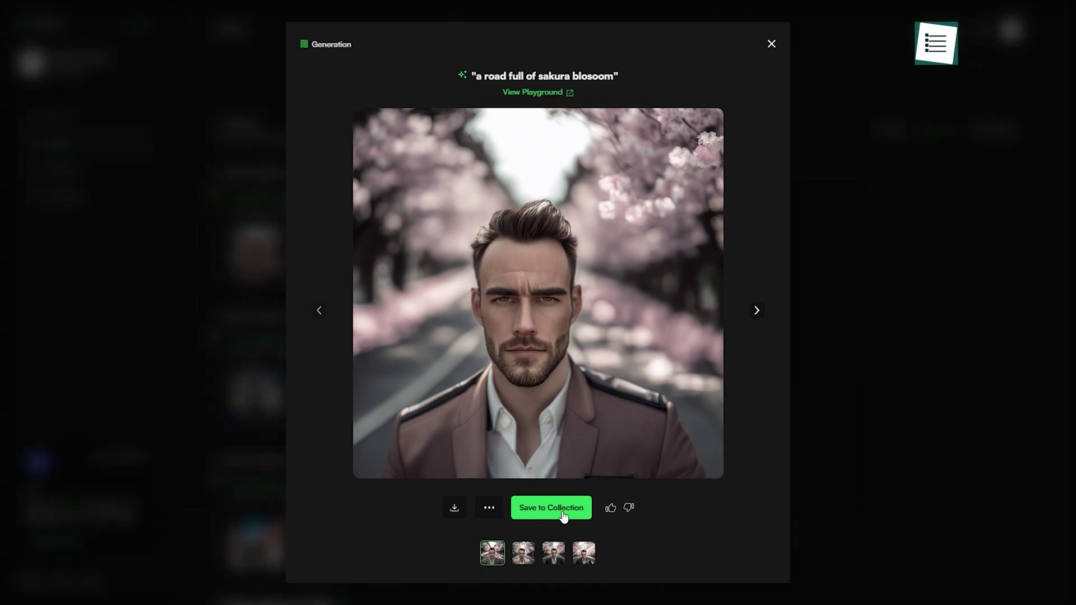
Download the portrait and add it to a new collection named 'Be Pro'.
{"action": "left_click", "coordinate": [455, 510]}
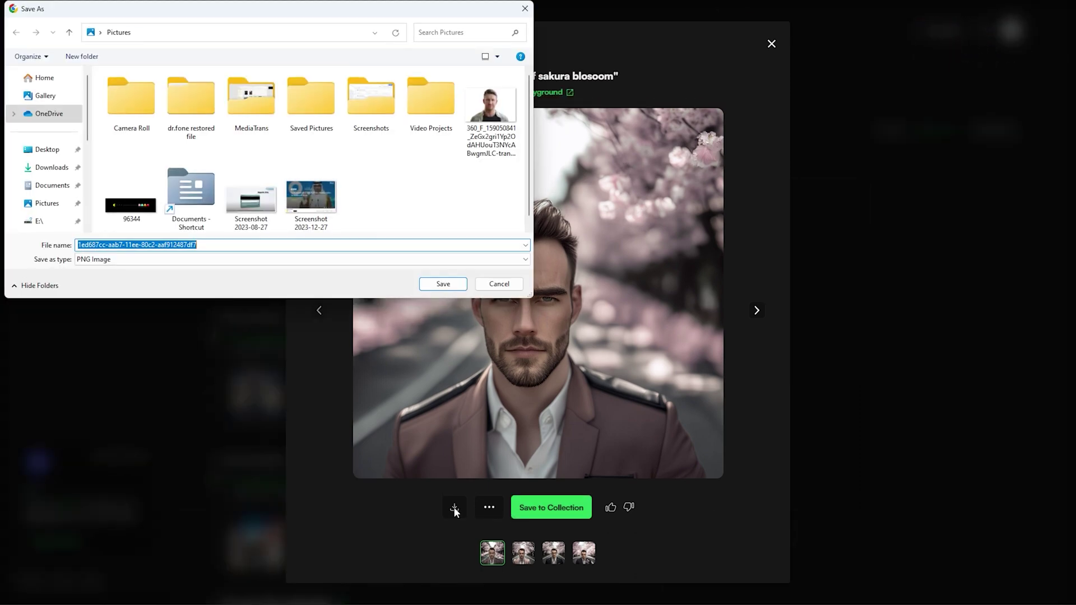
{"action": "left_click", "coordinate": [448, 288]}
{"action": "left_click", "coordinate": [551, 507]}
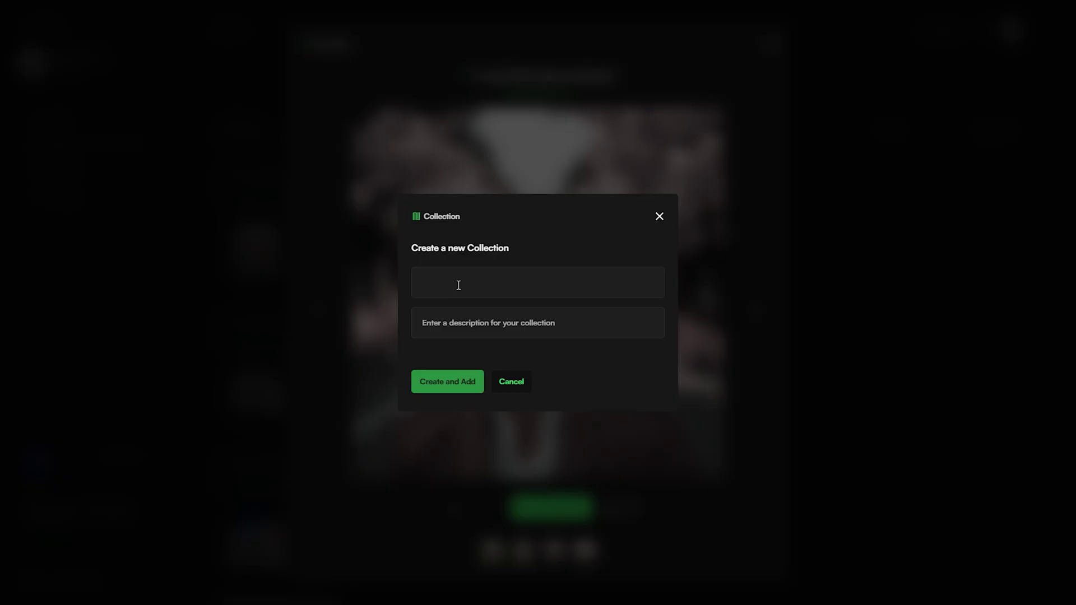
{"action": "left_click", "coordinate": [458, 285]}
{"action": "type", "text": "Be Pro"}
{"action": "left_click", "coordinate": [459, 381]}
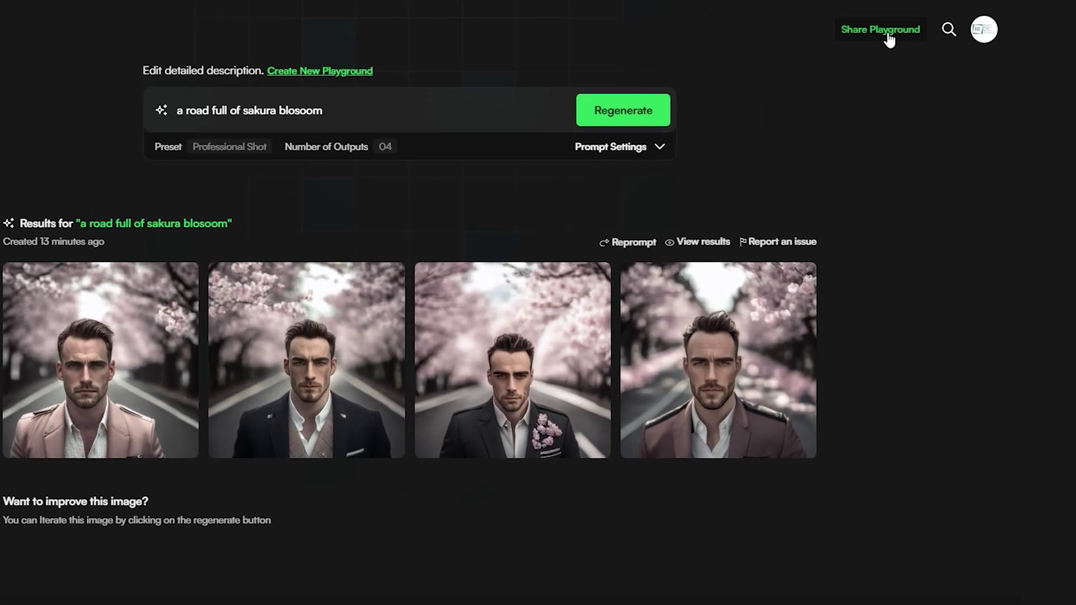
{"action": "left_click", "coordinate": [973, 22]}
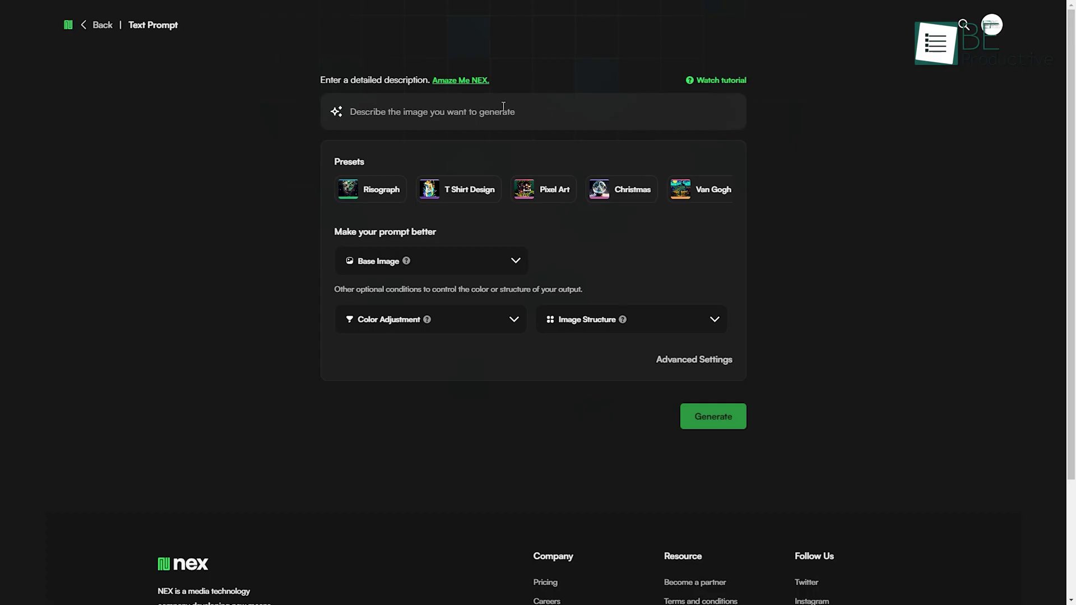
Paste the Paris cafe painting prompt, generate, and enlarge the second painting.
{"action": "left_click", "coordinate": [503, 106]}
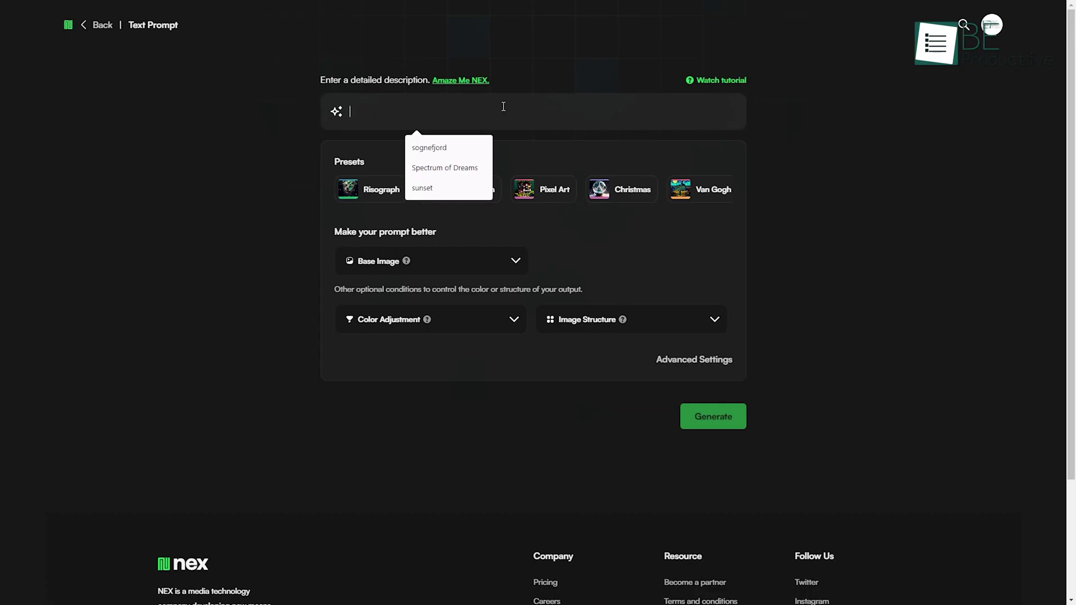
{"action": "type", "text": "Vibrant, colourful oil painting of parisian cafe on the streets of Paris"}
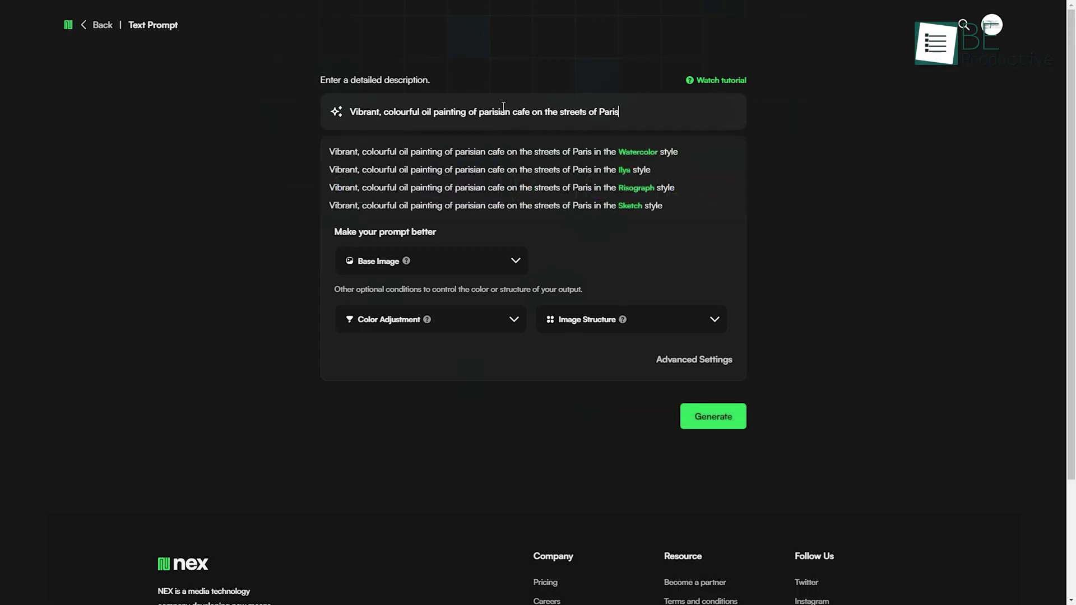
{"action": "left_click", "coordinate": [798, 162]}
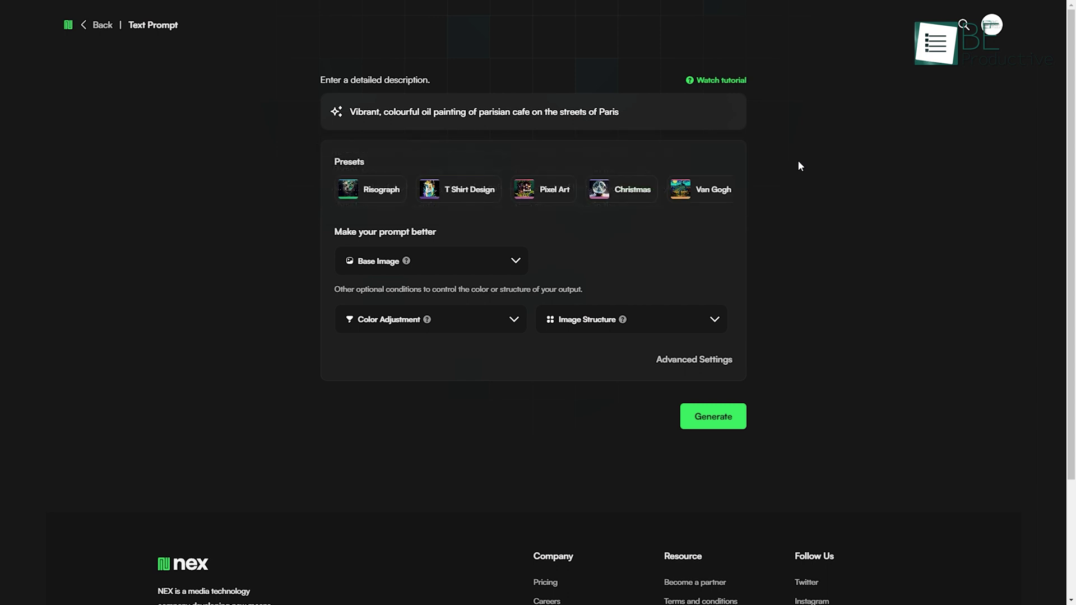
{"action": "left_click", "coordinate": [744, 406]}
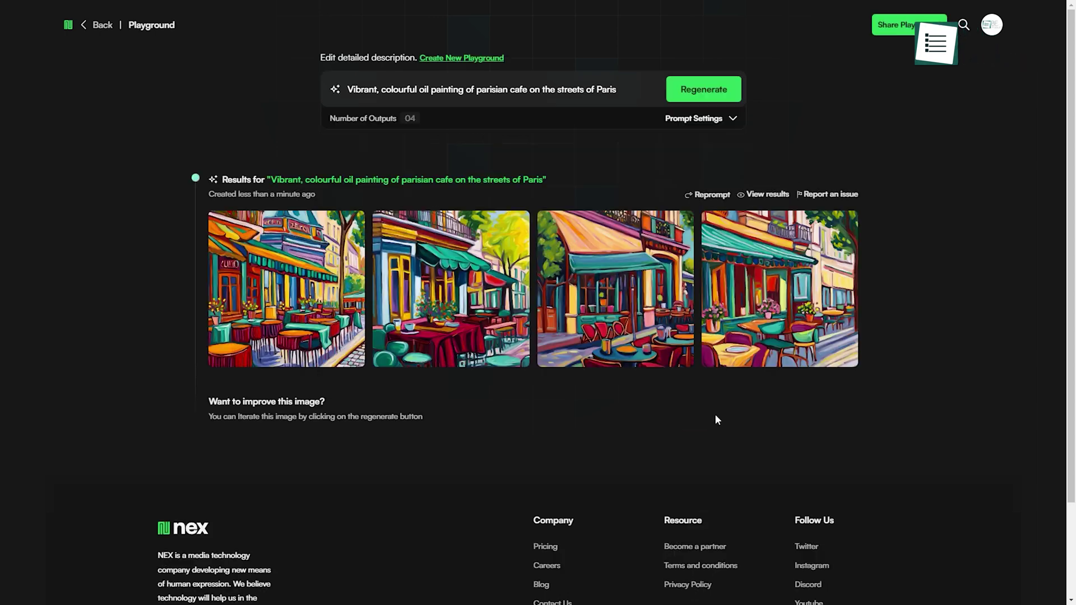
{"action": "left_click", "coordinate": [473, 311]}
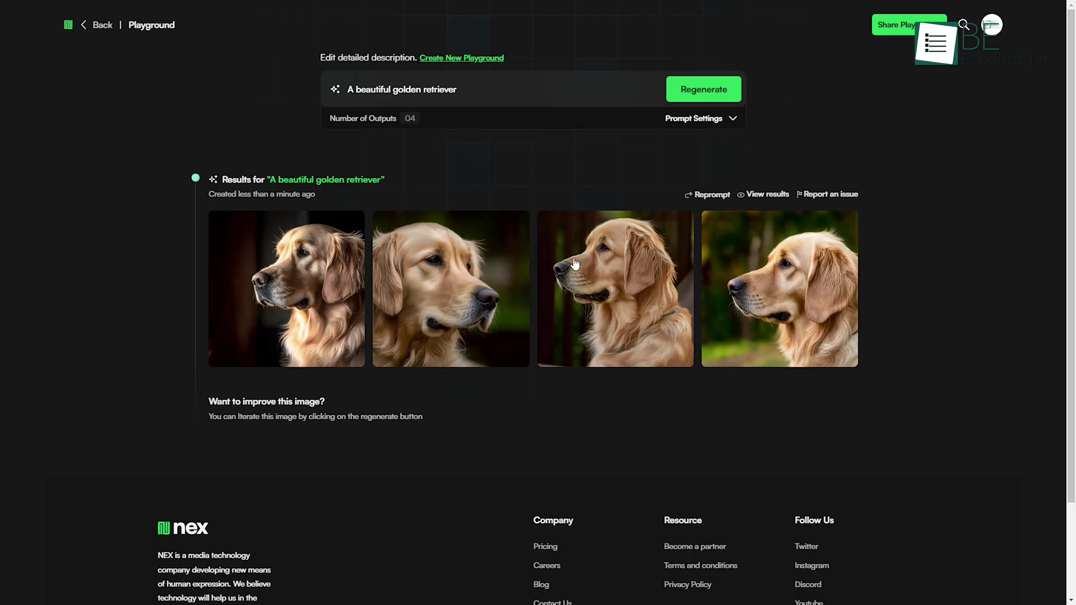
Browse the golden retriever results from the second image through the fourth.
{"action": "left_click", "coordinate": [459, 270]}
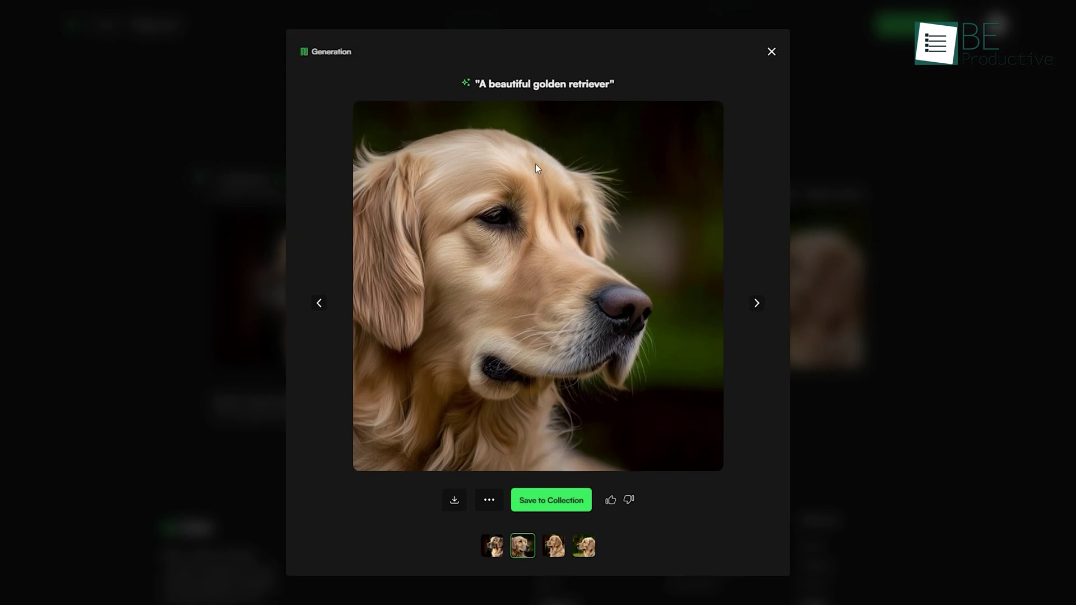
{"action": "left_click", "coordinate": [760, 311]}
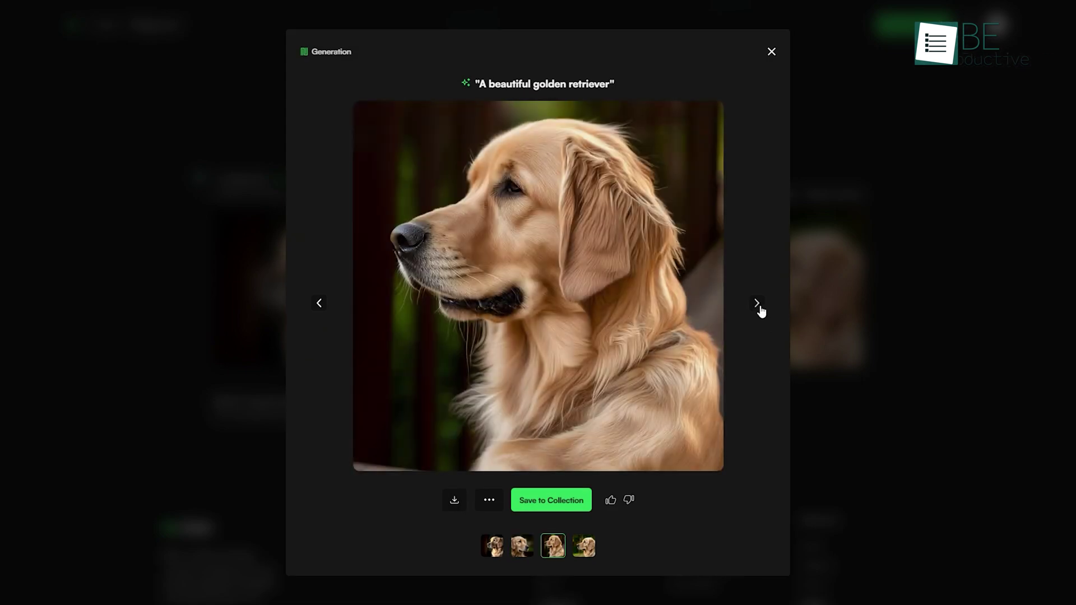
{"action": "left_click", "coordinate": [758, 304]}
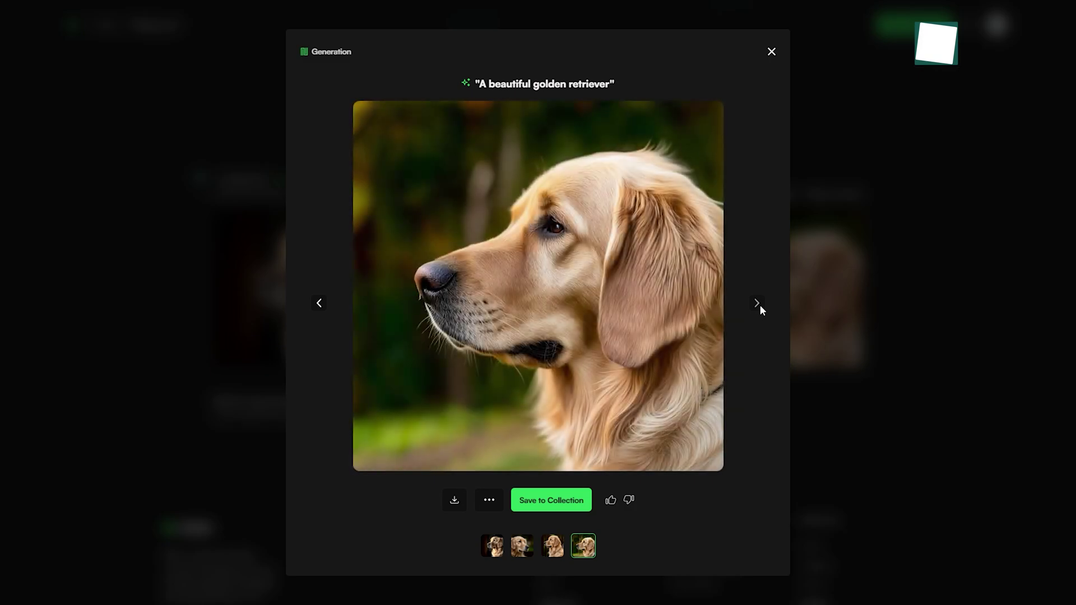